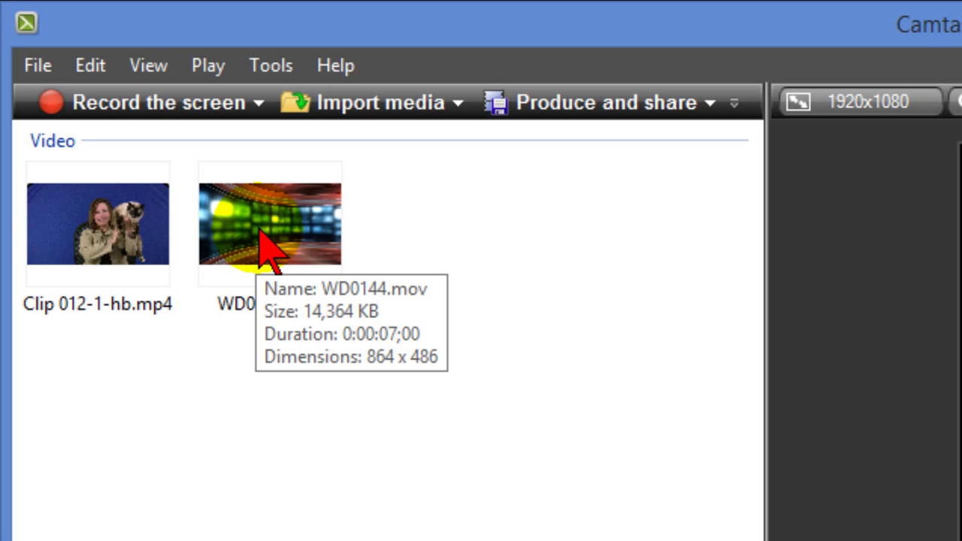
Place Clip 012-1-hb.mp4 on Track 2, aligned to 0:00 on the timeline.
{"action": "left_click", "coordinate": [105, 233]}
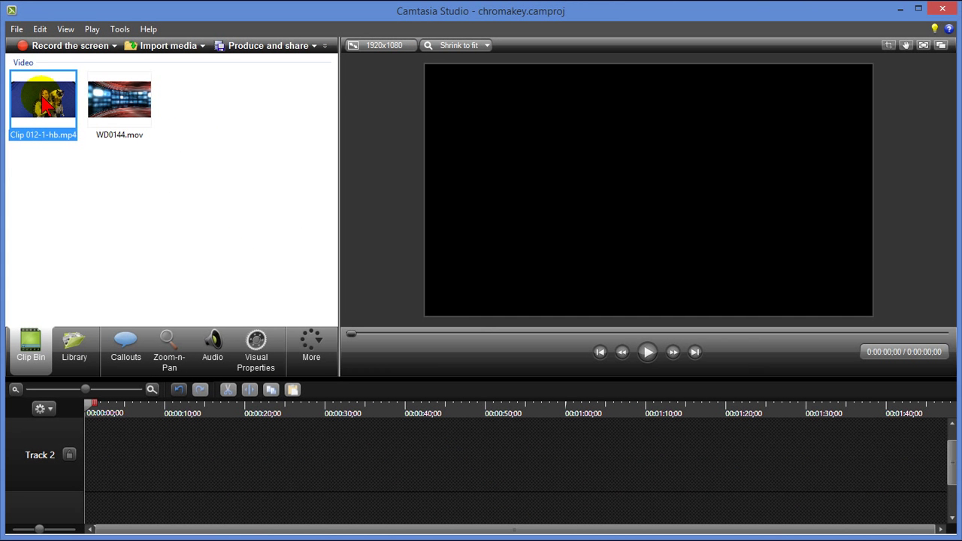
{"action": "left_click_drag", "start_coordinate": [56, 353], "coordinate": [93, 456]}
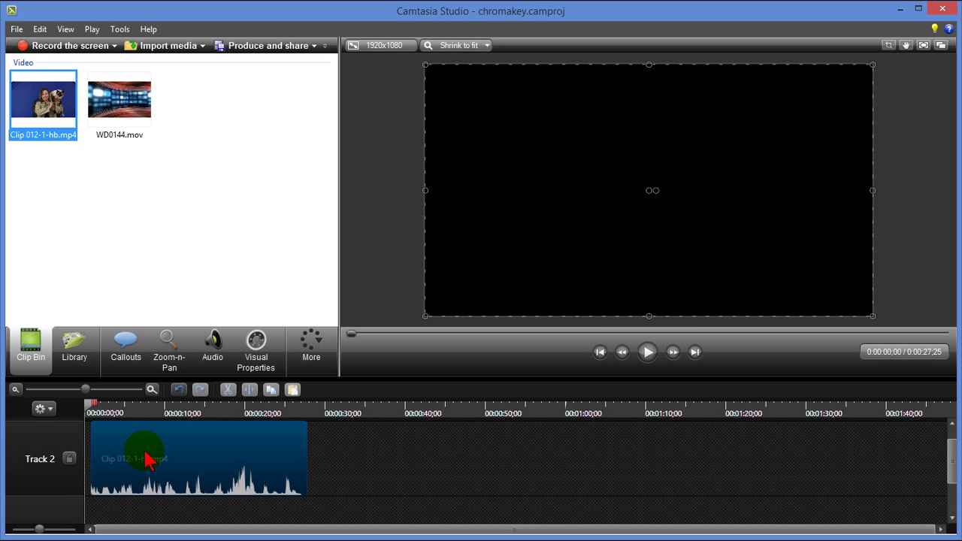
{"action": "left_click_drag", "start_coordinate": [170, 451], "coordinate": [155, 449]}
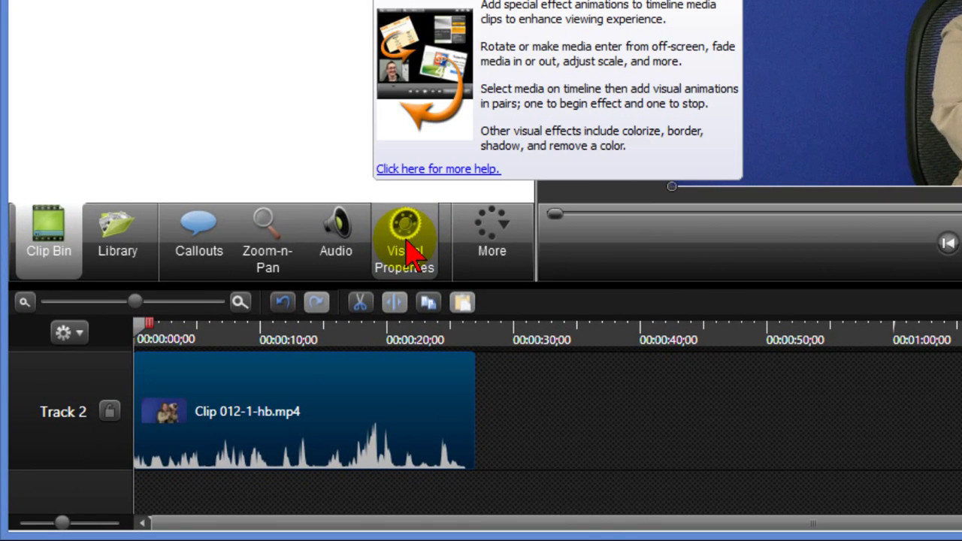
Turn on Remove a color in the blue-screen clip's Visual Properties.
{"action": "left_click", "coordinate": [406, 248]}
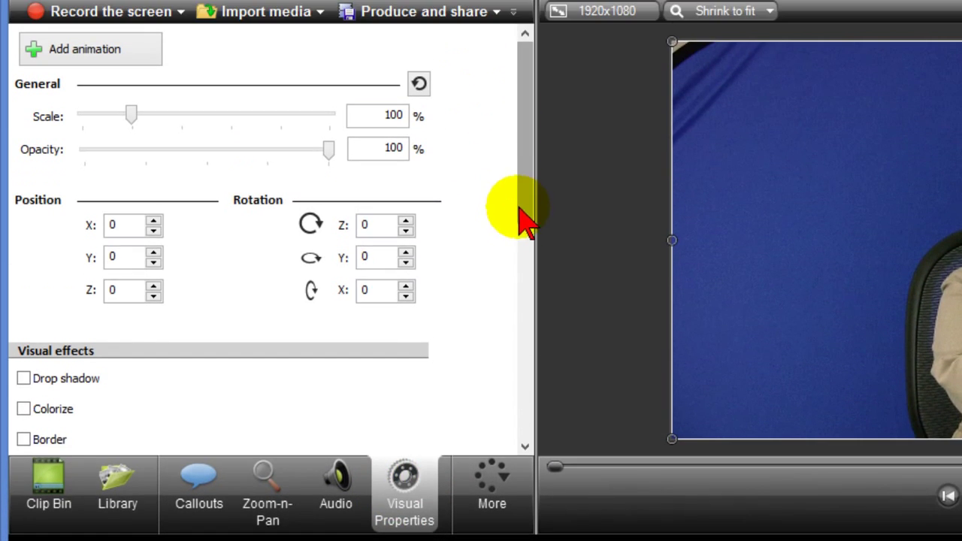
{"action": "left_click_drag", "start_coordinate": [522, 215], "coordinate": [523, 252]}
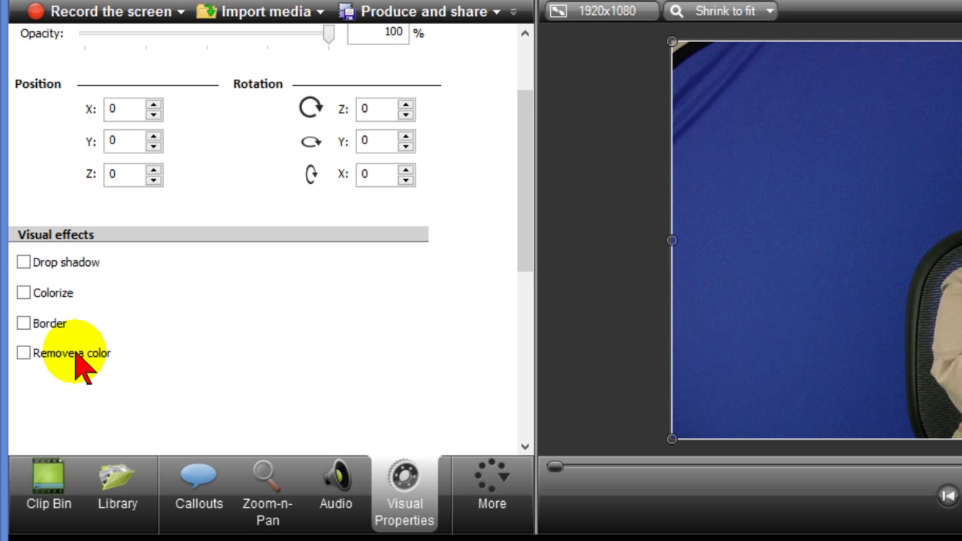
{"action": "left_click", "coordinate": [25, 353]}
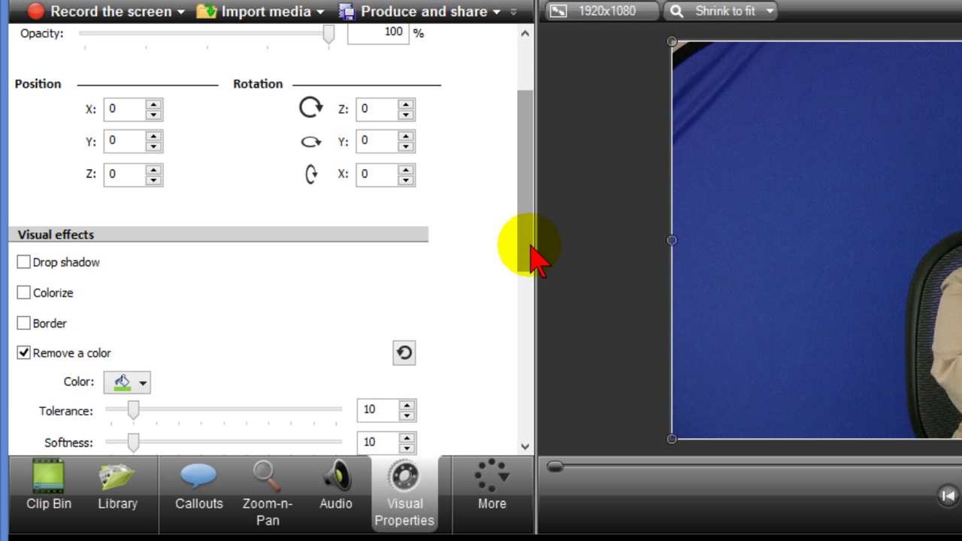
{"action": "left_click_drag", "start_coordinate": [531, 253], "coordinate": [526, 304]}
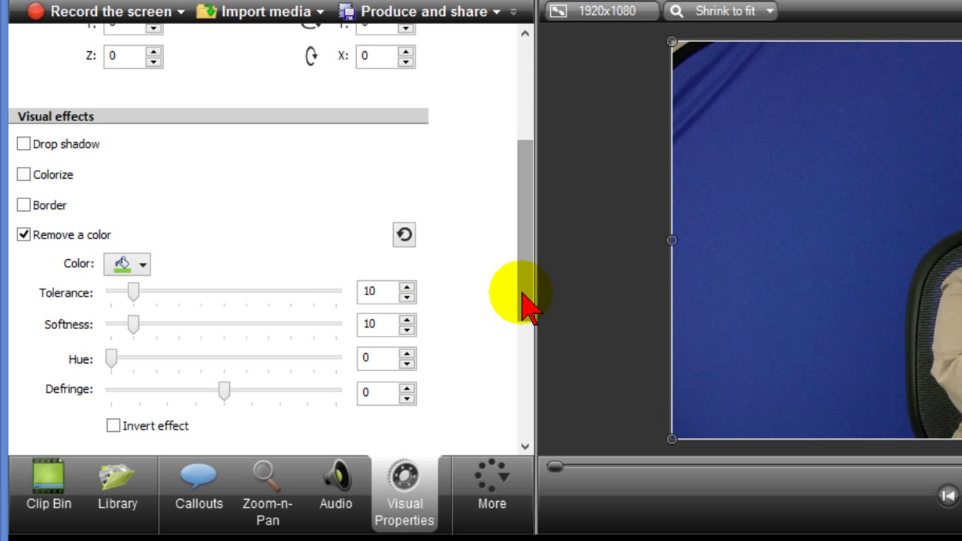
Sample the blue background in the preview as the color to remove.
{"action": "left_click", "coordinate": [143, 266]}
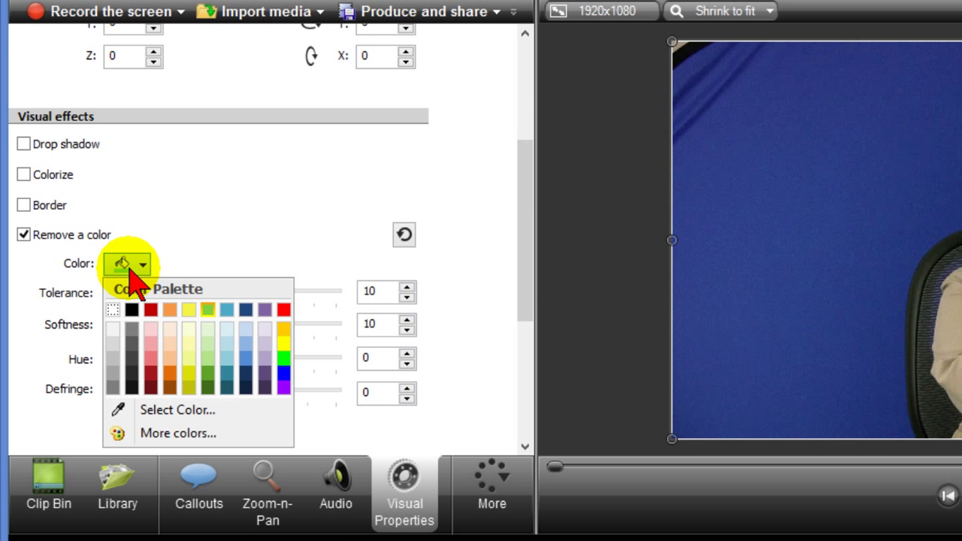
{"action": "left_click", "coordinate": [150, 410]}
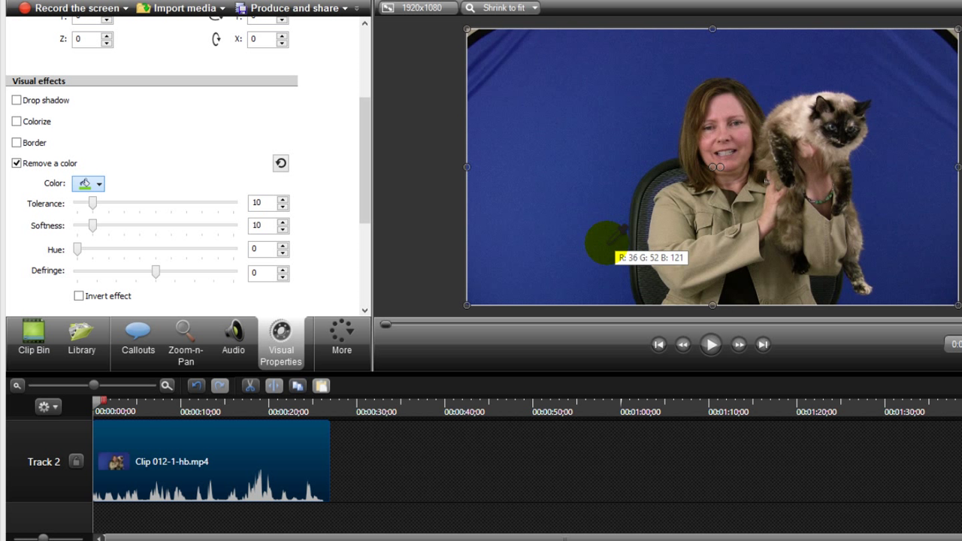
{"action": "left_click", "coordinate": [609, 245]}
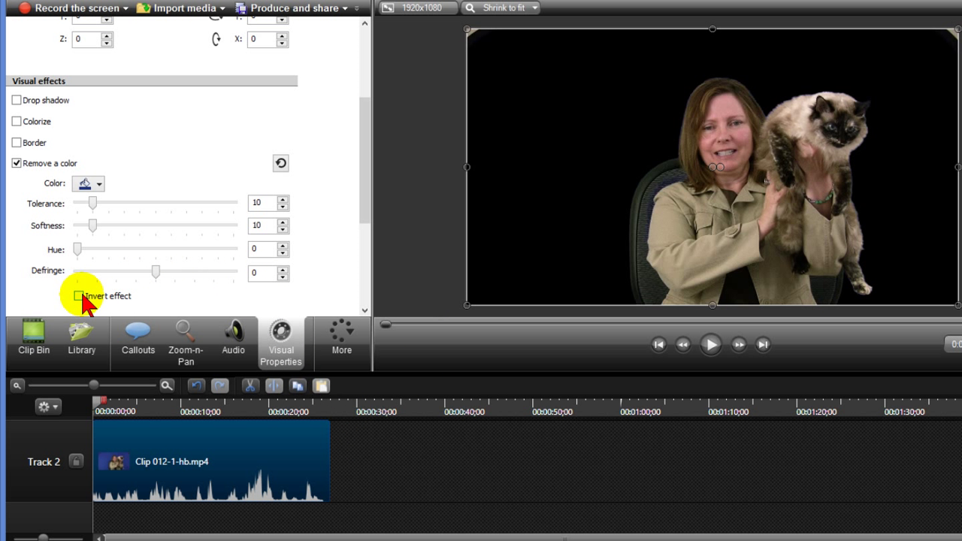
Raise the key's Softness to 14 and Hue to 8, checking edges with Invert effect temporarily on.
{"action": "left_click", "coordinate": [79, 296]}
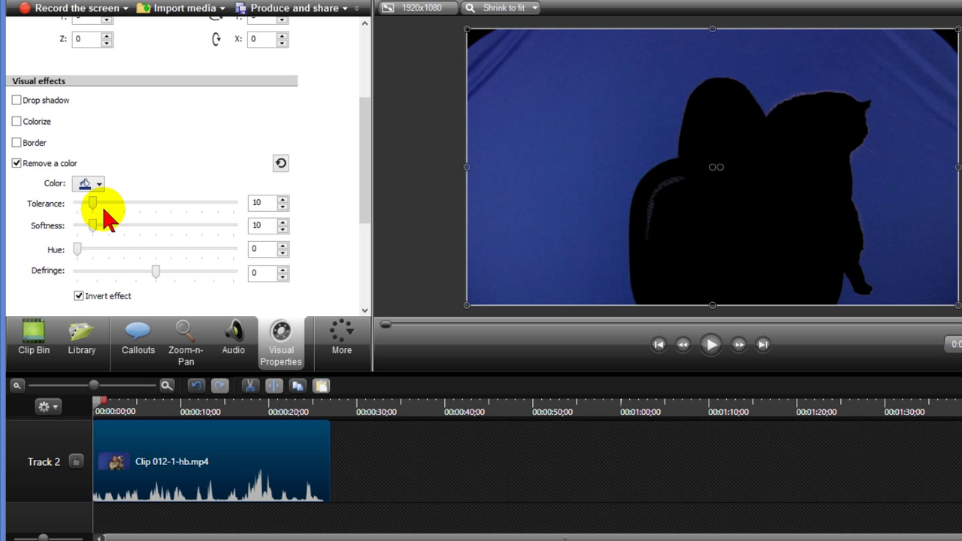
{"action": "left_click_drag", "start_coordinate": [94, 224], "coordinate": [103, 224]}
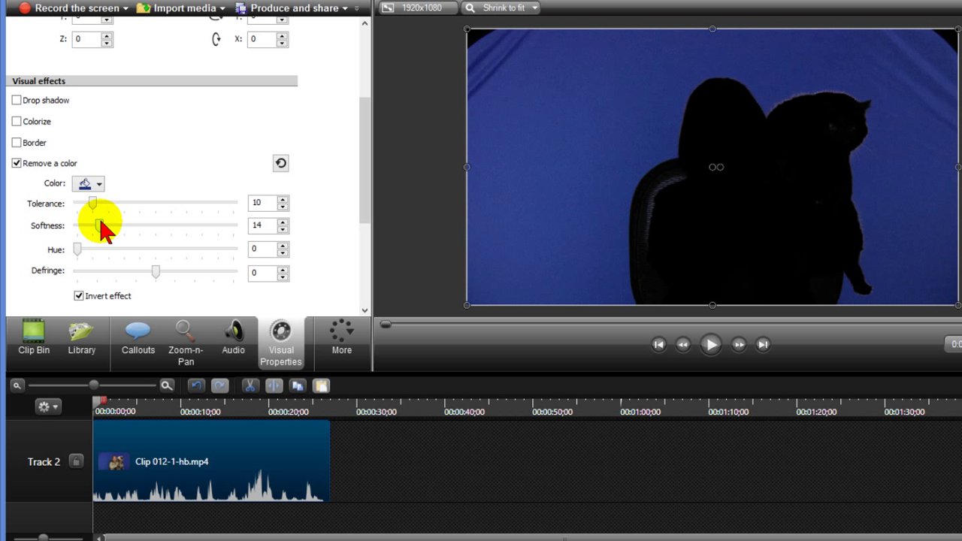
{"action": "mouse_move", "coordinate": [78, 249]}
{"action": "left_mouse_down"}
{"action": "mouse_move", "coordinate": [98, 248]}
{"action": "mouse_move", "coordinate": [90, 249]}
{"action": "left_mouse_up"}
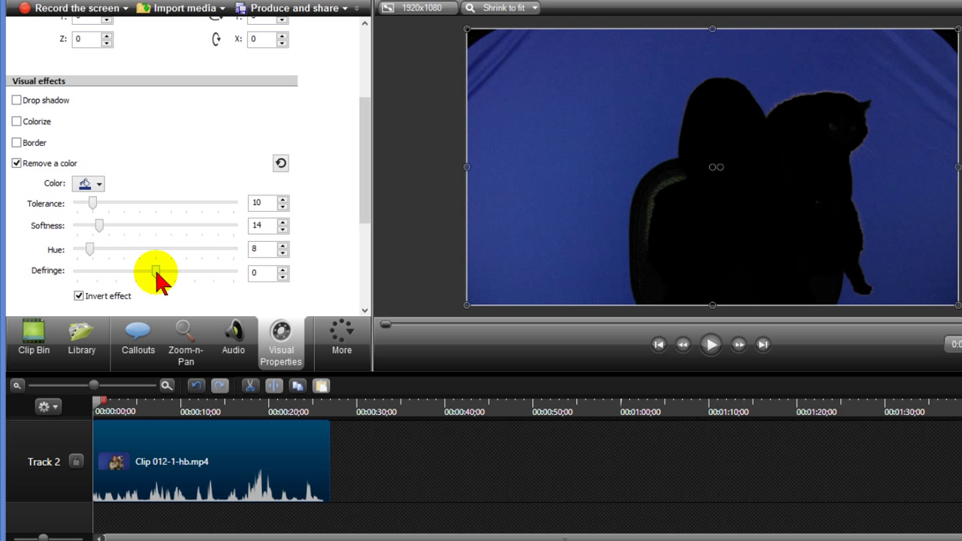
{"action": "left_click", "coordinate": [79, 297]}
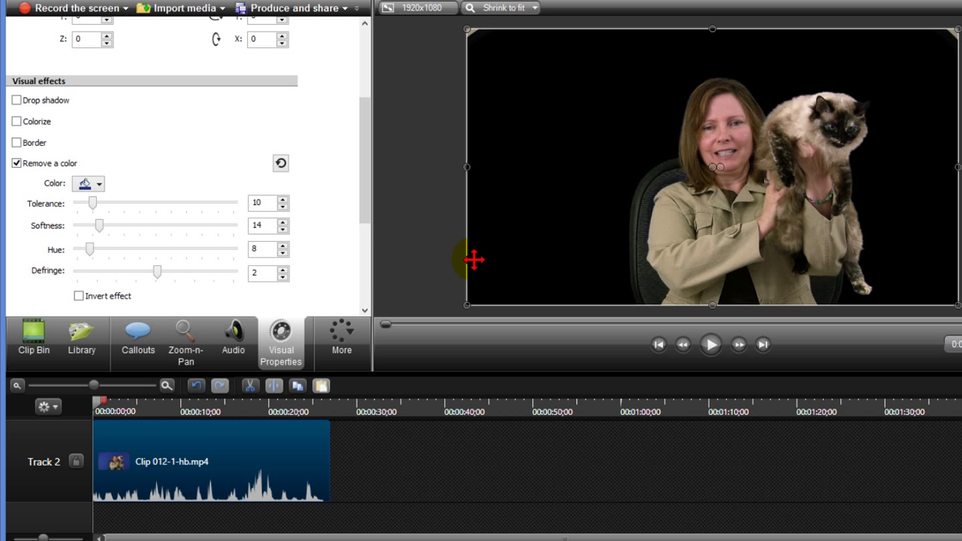
Put WD0144.mov from the Clip Bin on a new Track 1 below the keyed clip at 0:00.
{"action": "left_click", "coordinate": [49, 344]}
{"action": "left_click", "coordinate": [131, 75]}
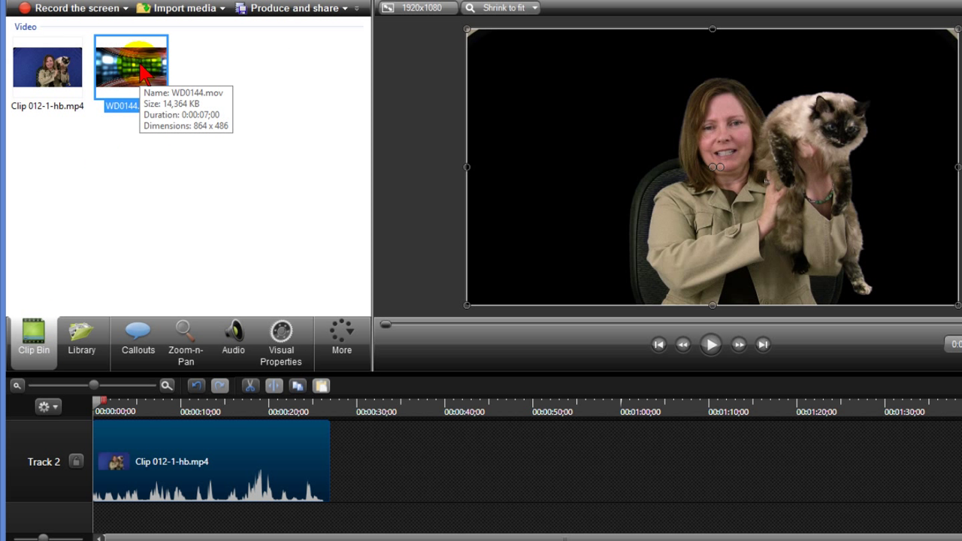
{"action": "left_click_drag", "start_coordinate": [143, 73], "coordinate": [186, 517]}
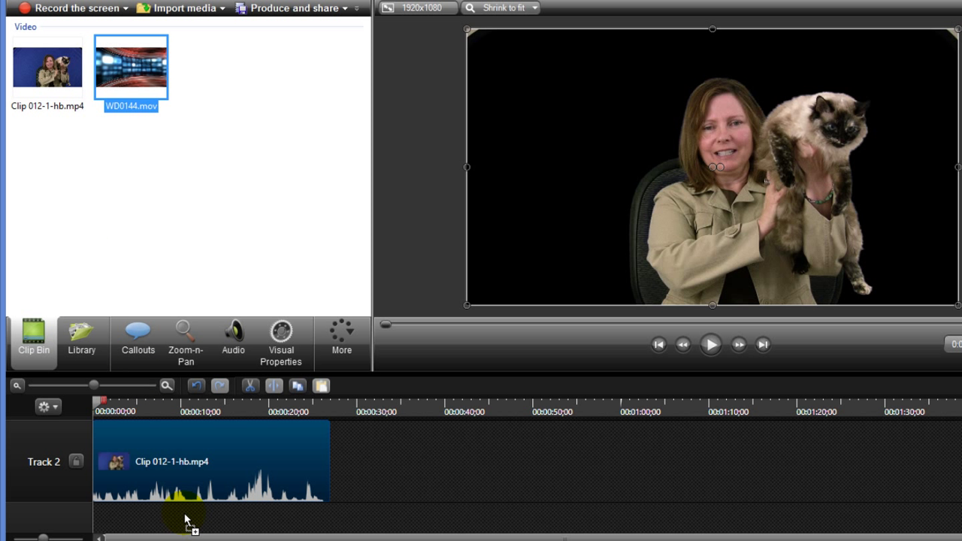
{"action": "left_click_drag", "start_coordinate": [187, 518], "coordinate": [98, 462]}
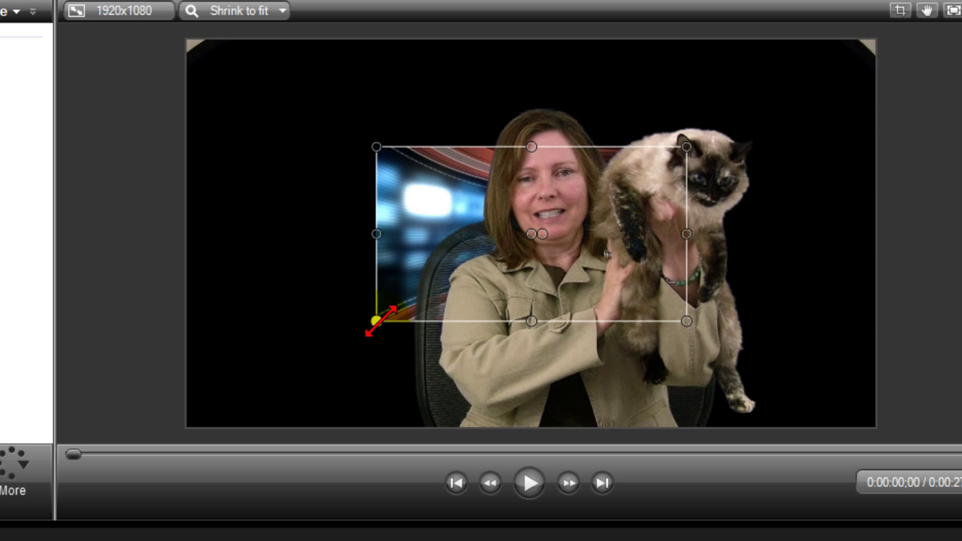
Stretch the WD0144.mov backdrop's corners outward until it covers the whole canvas.
{"action": "left_click_drag", "start_coordinate": [376, 321], "coordinate": [198, 421]}
{"action": "left_click_drag", "start_coordinate": [686, 147], "coordinate": [876, 40]}
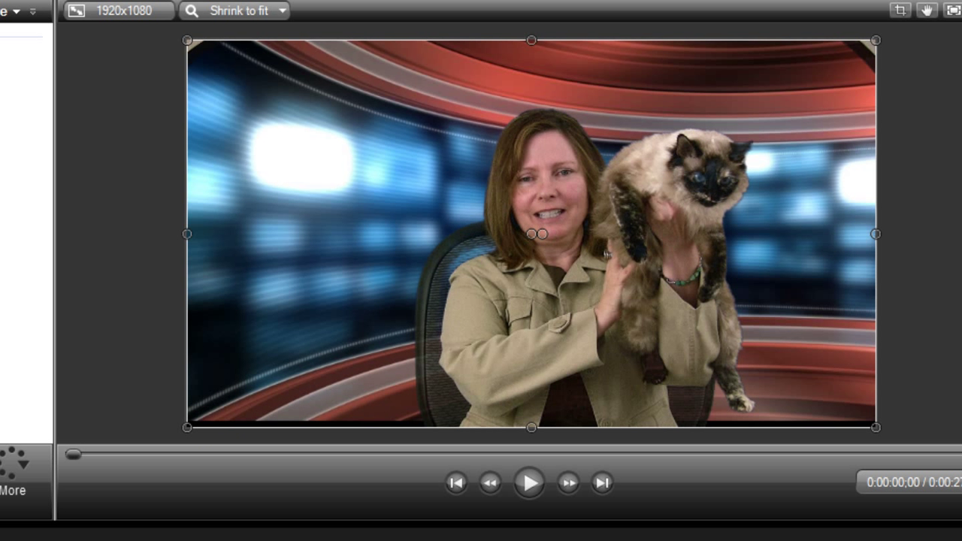
{"action": "left_click", "coordinate": [156, 391]}
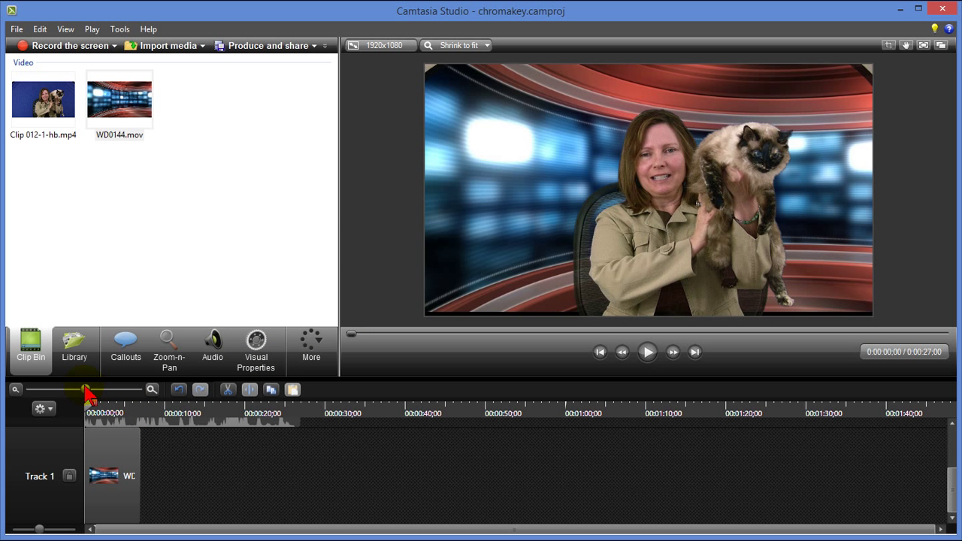
Advance about one second into the composite and view the preview at 100% zoom.
{"action": "left_click_drag", "start_coordinate": [364, 335], "coordinate": [389, 345]}
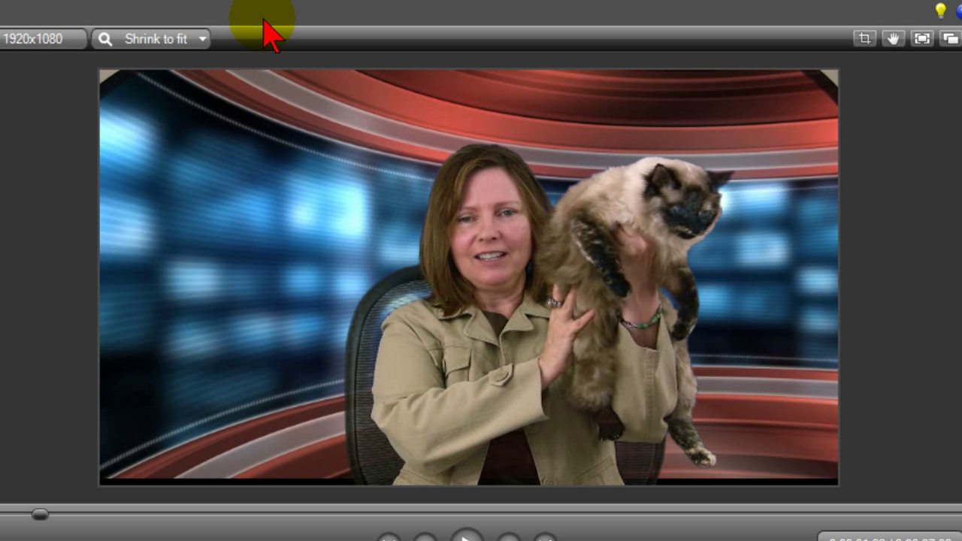
{"action": "left_click", "coordinate": [203, 38]}
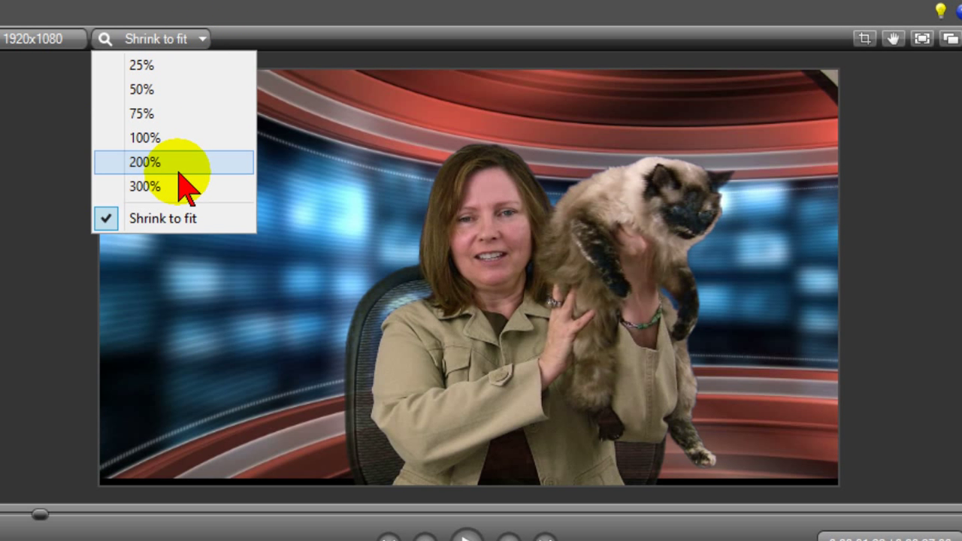
{"action": "left_click", "coordinate": [169, 139]}
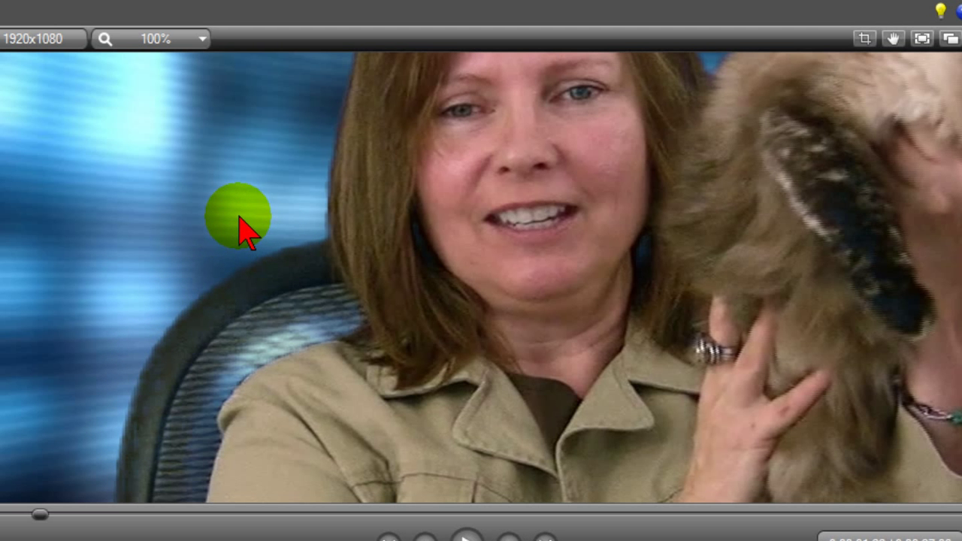
{"action": "left_click", "coordinate": [131, 395]}
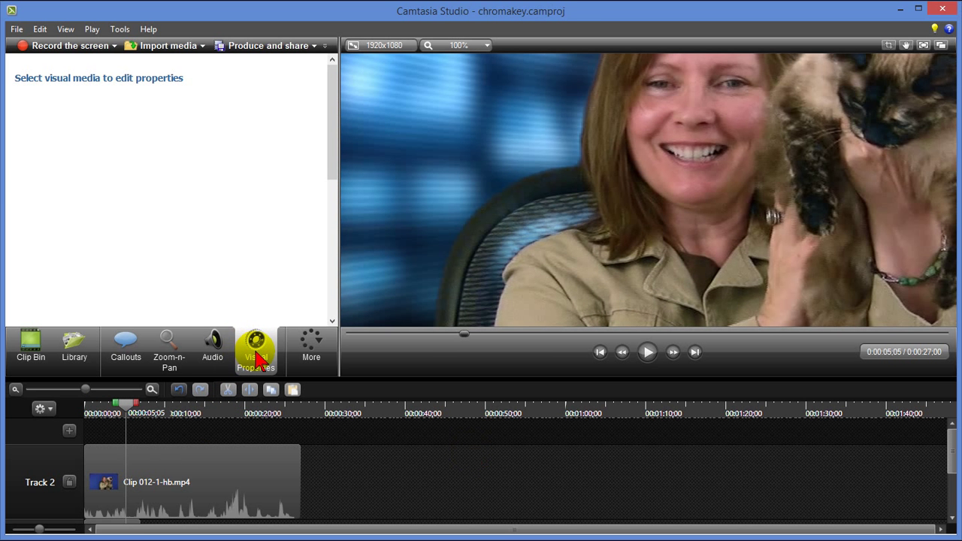
Lower the woman-and-cat clip's key Softness to 13 and Tolerance to 9.
{"action": "left_click", "coordinate": [167, 494]}
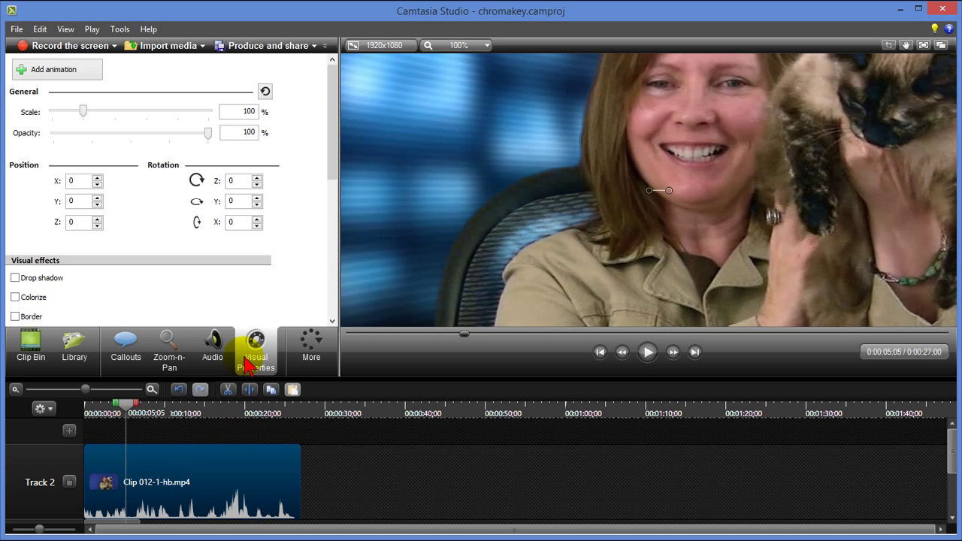
{"action": "left_click_drag", "start_coordinate": [330, 172], "coordinate": [321, 242]}
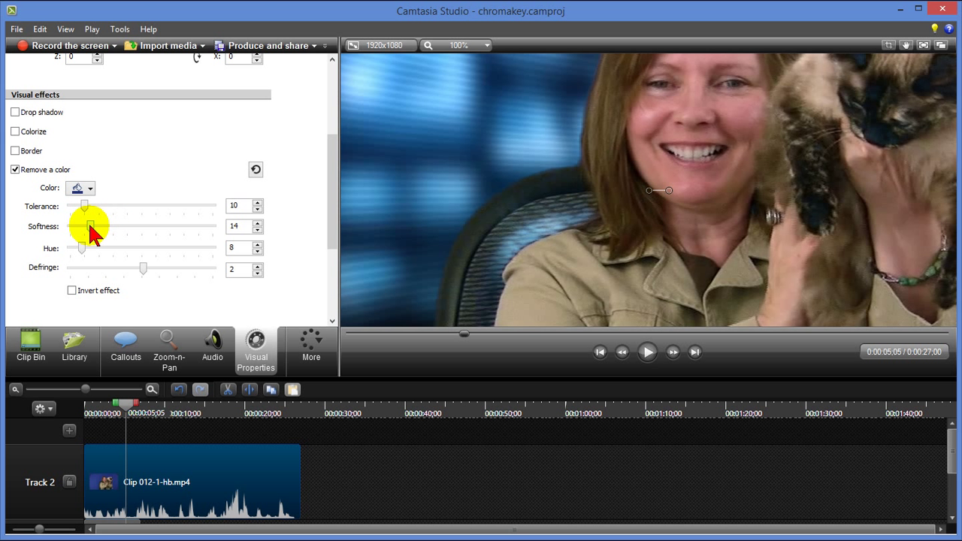
{"action": "left_click_drag", "start_coordinate": [89, 226], "coordinate": [92, 227]}
{"action": "left_click_drag", "start_coordinate": [91, 230], "coordinate": [89, 231]}
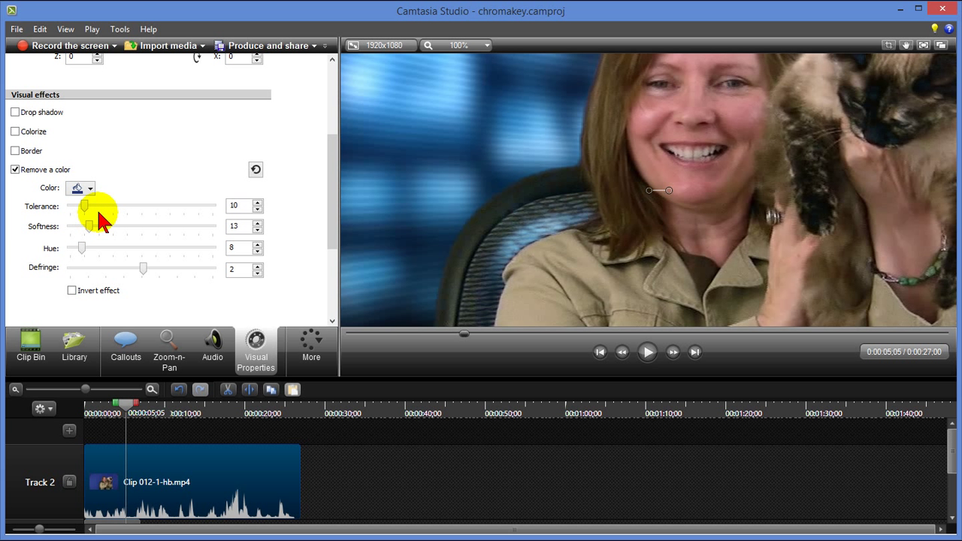
{"action": "left_click_drag", "start_coordinate": [89, 212], "coordinate": [87, 212]}
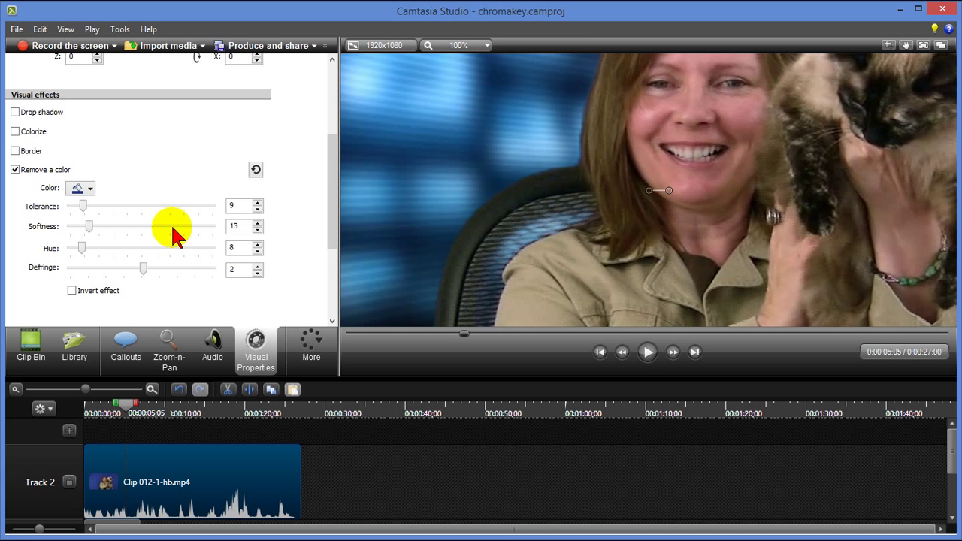
Set the preview zoom back to Shrink to fit to show the full frame.
{"action": "left_click", "coordinate": [488, 47]}
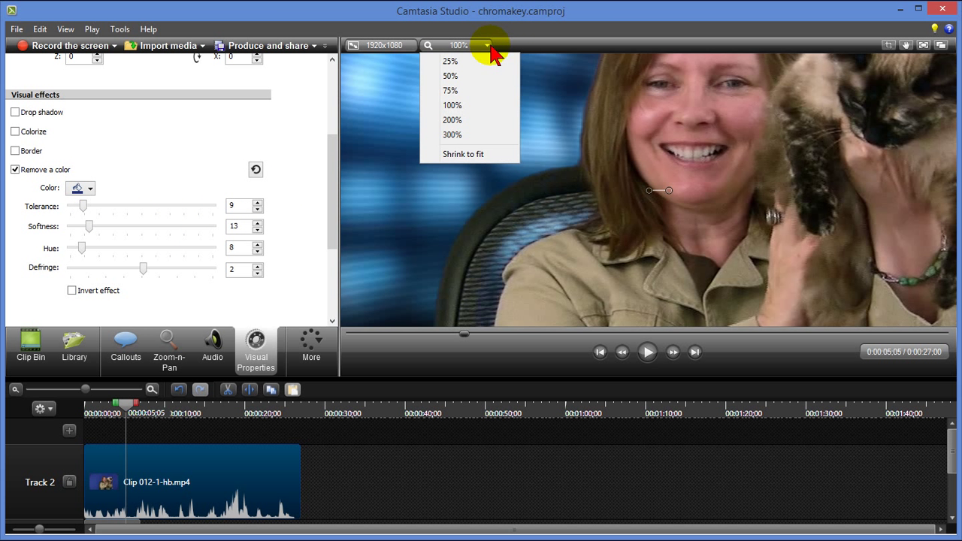
{"action": "left_click", "coordinate": [479, 152]}
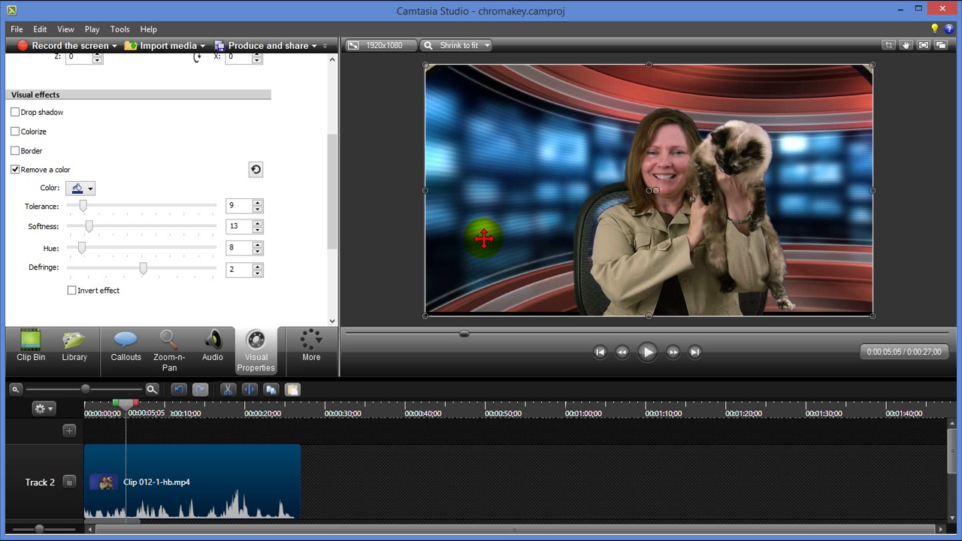